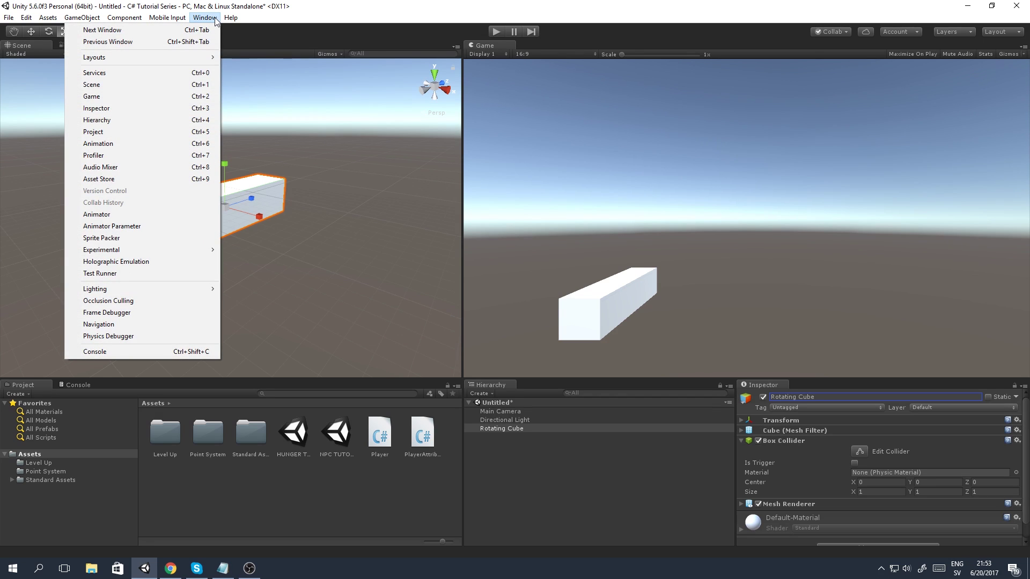
Step: Open the Animation window for Rotating Cube and create an animation clip named Spinning Cube Animation
click(164, 144)
drag(671, 185, 414, 166)
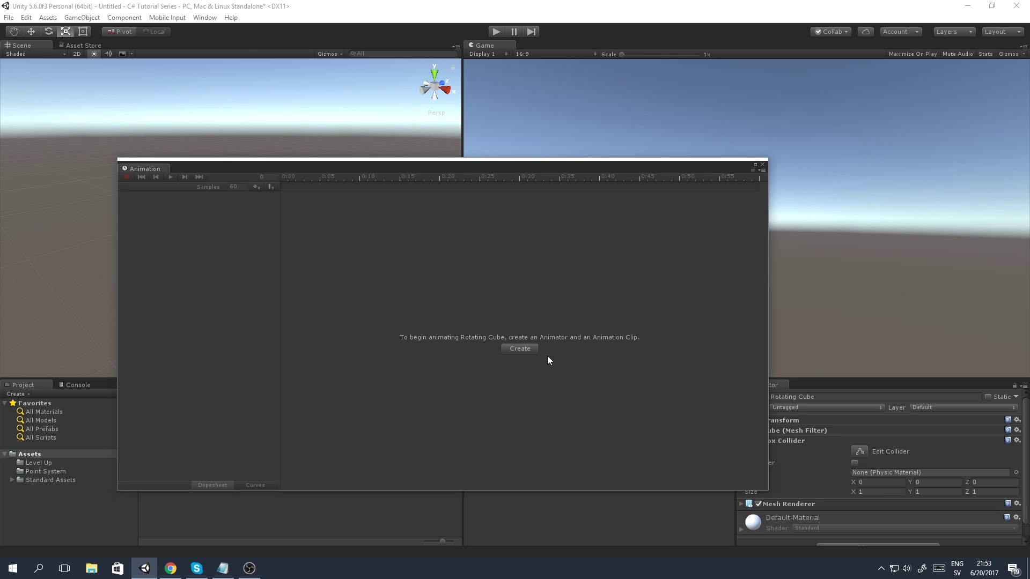
click(513, 349)
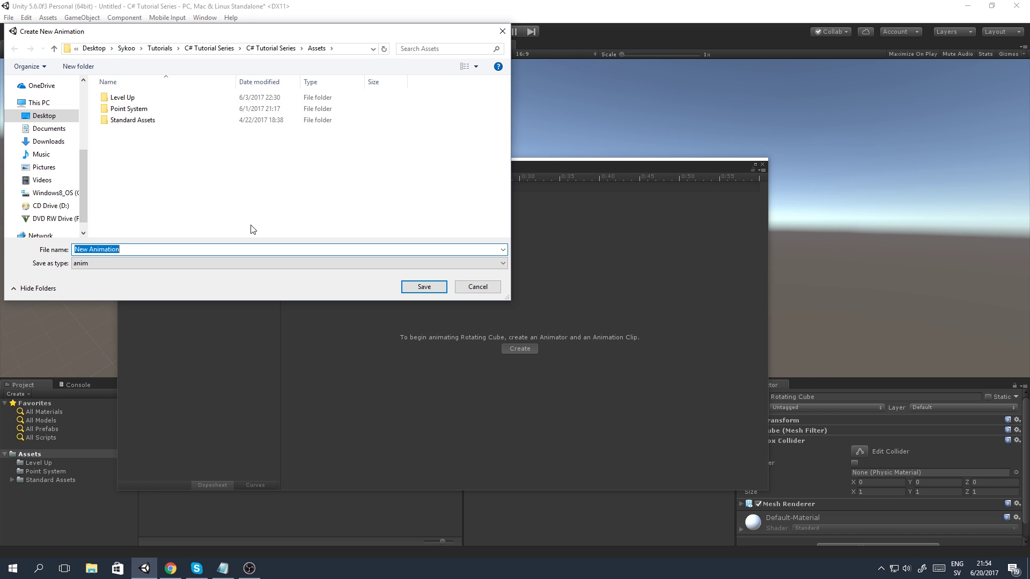
text(Spinning Cube Animation)
key(Return)
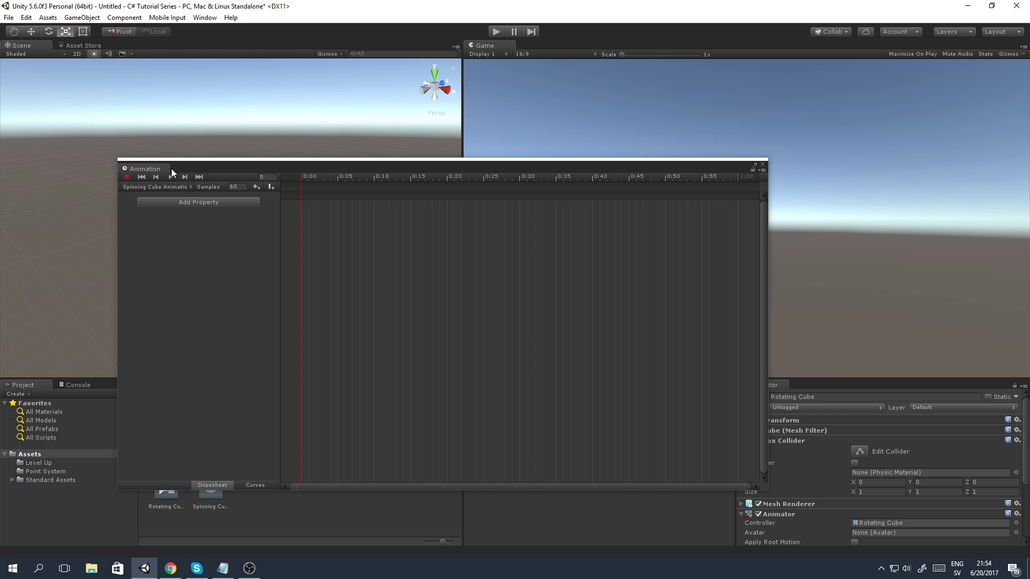
Step: Enlarge the Animation window and scrub the playhead along the timeline and back to frame 0
drag(119, 160, 2, 75)
drag(67, 84, 184, 103)
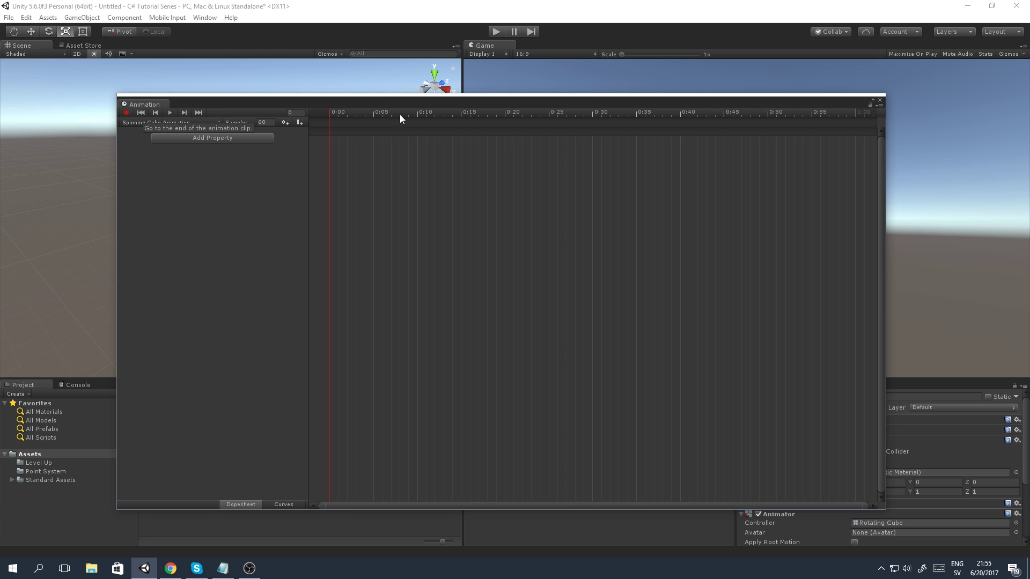
drag(494, 112, 849, 112)
scroll(780, 182, down, 8)
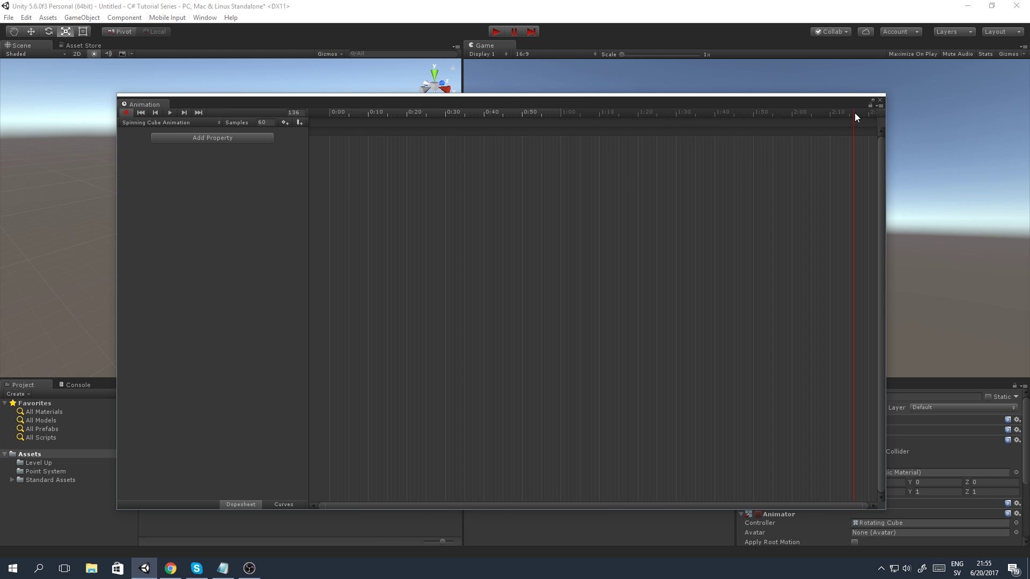
drag(854, 112, 288, 150)
scroll(317, 135, up, 5)
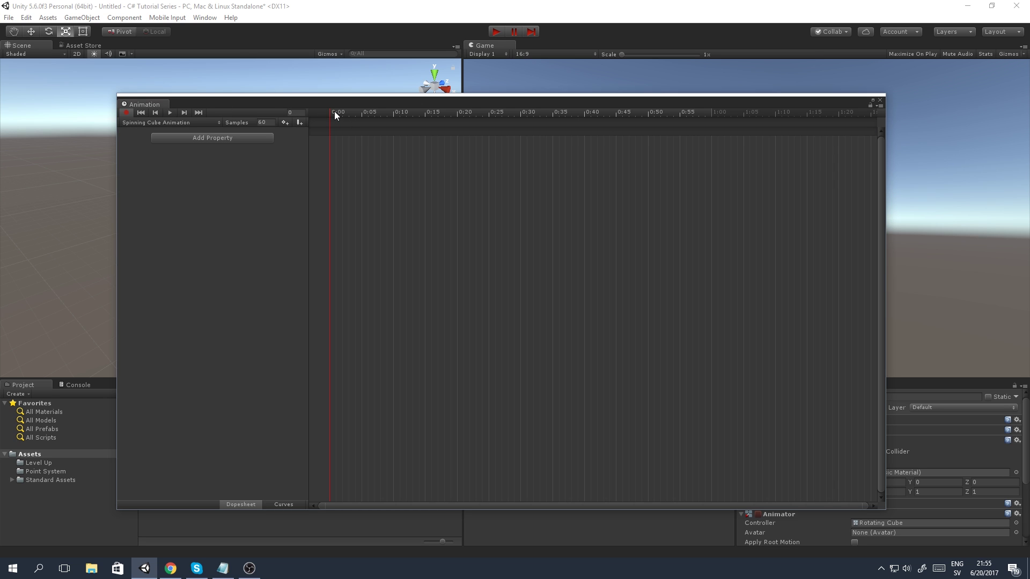
drag(504, 98, 708, 96)
drag(451, 107, 611, 126)
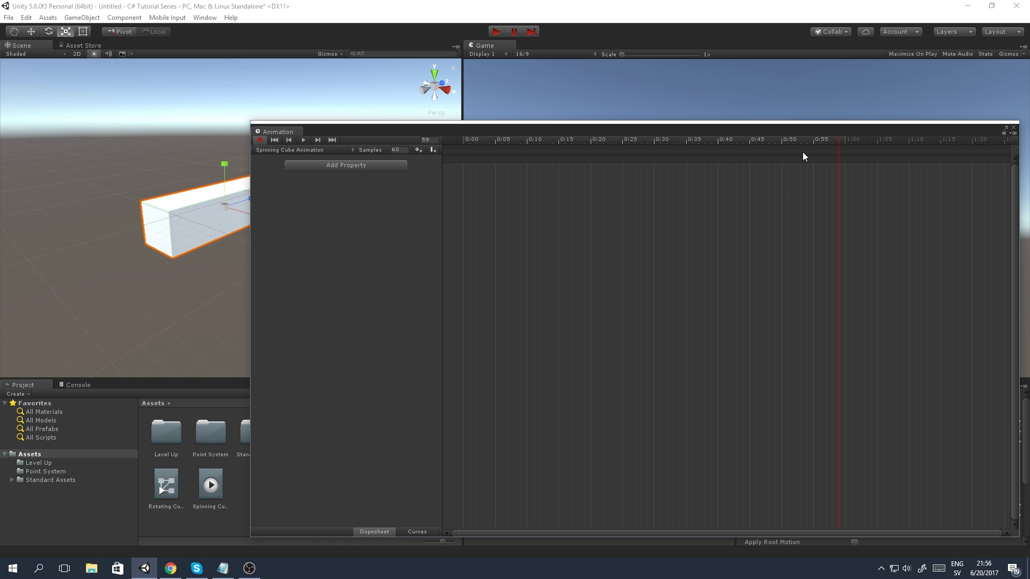
drag(826, 131, 674, 128)
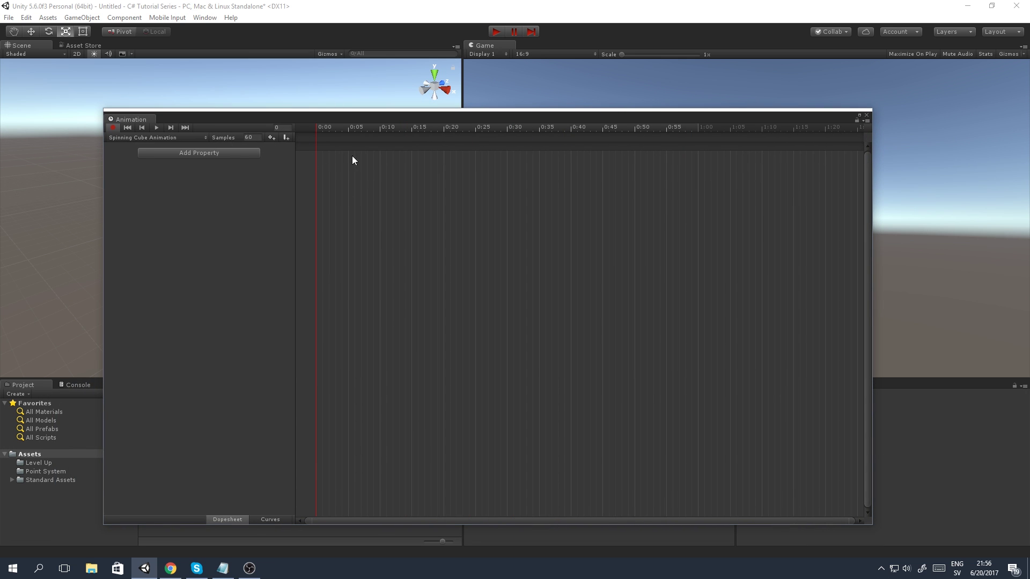
Step: View the clip list, try a sample rate of 120, and set the sample rate back to 60
click(134, 137)
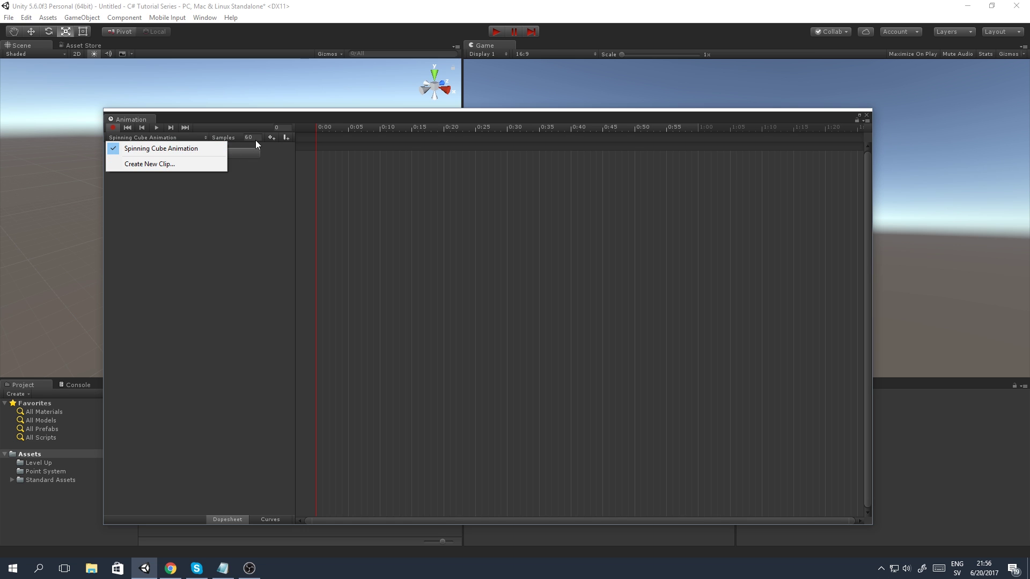
click(277, 190)
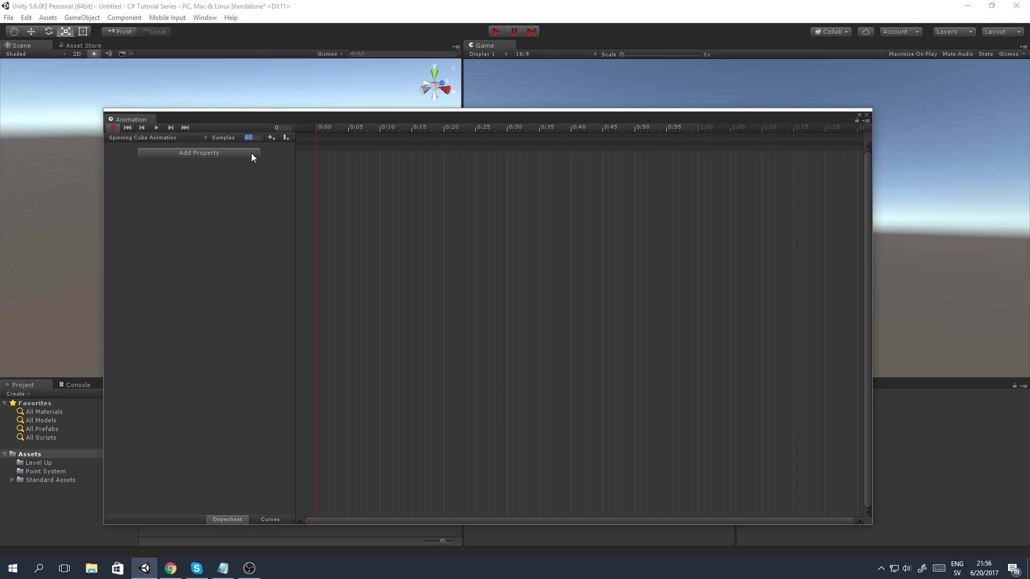
text(120)
key(Return)
click(259, 138)
text(60)
key(Return)
Step: Shrink and reposition the Animation window to uncover the Scene view, and select the cube with the Rotate tool
drag(323, 119, 366, 344)
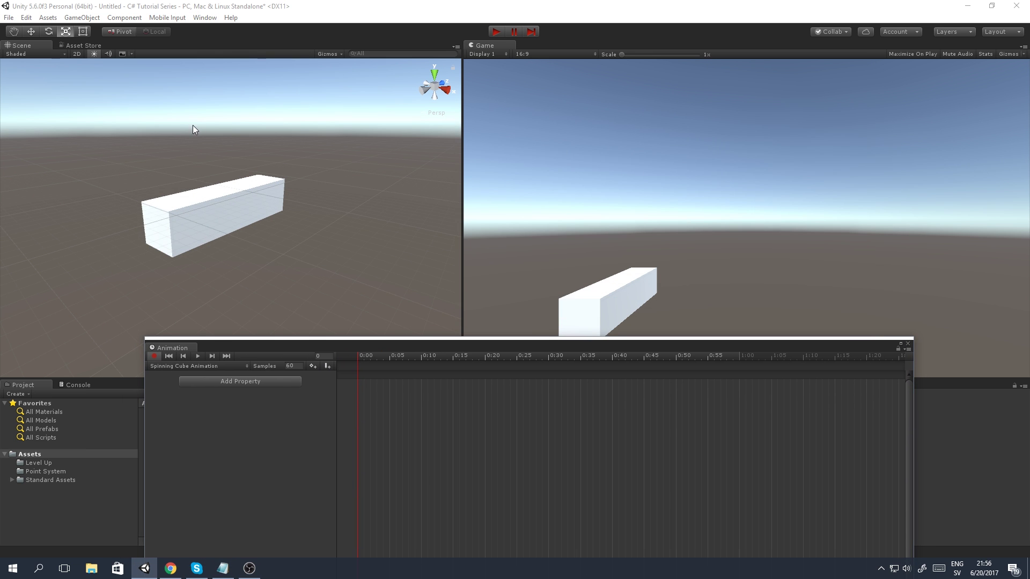
drag(445, 344, 511, 140)
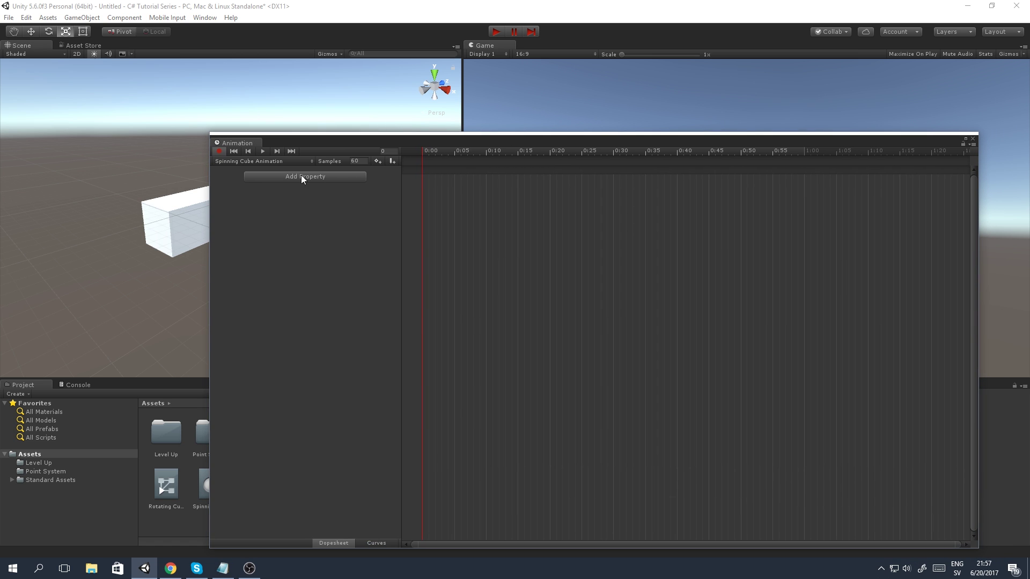
drag(209, 131, 341, 235)
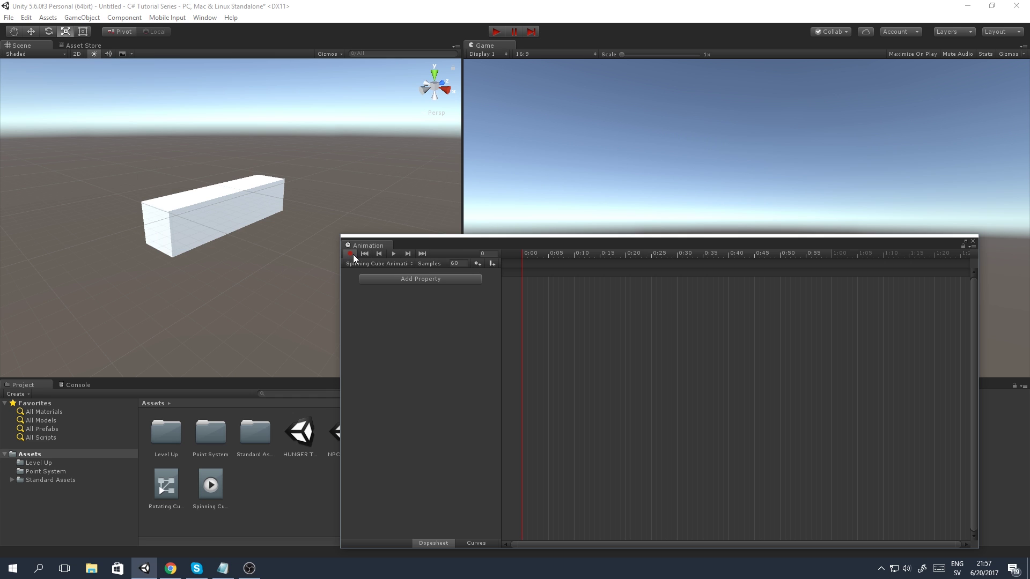
drag(461, 245, 498, 324)
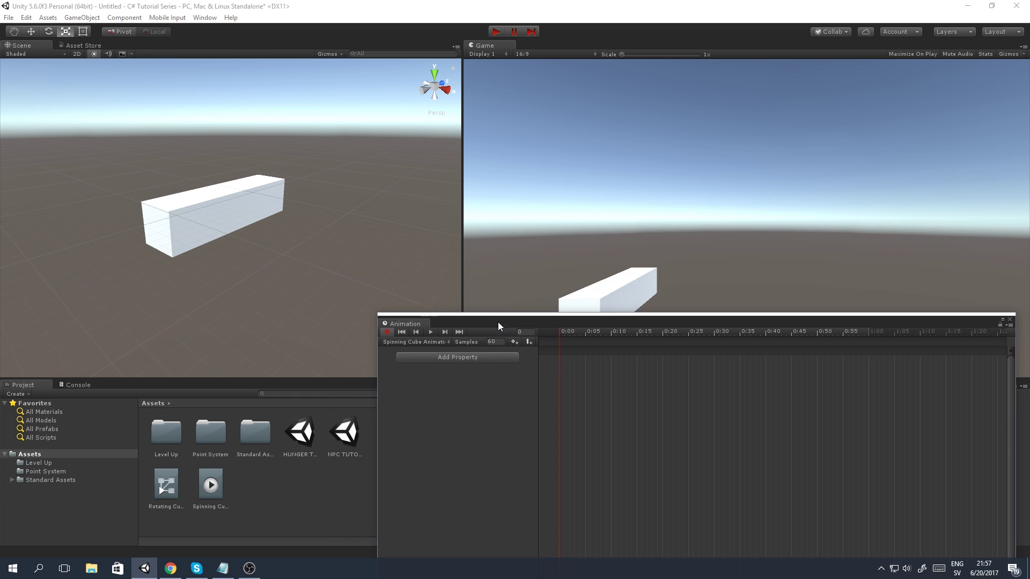
click(204, 209)
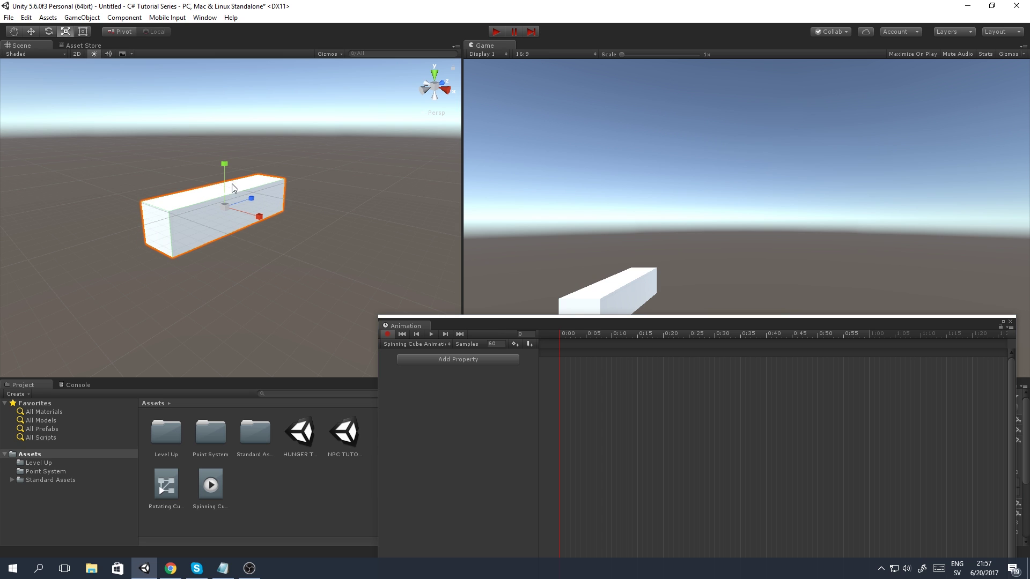
key(e)
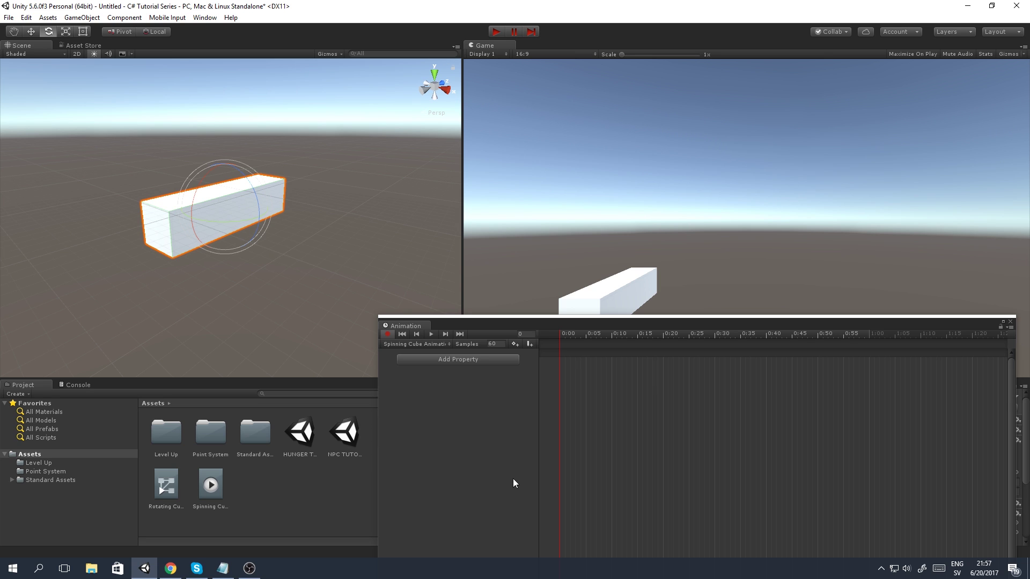
Step: View the animatable properties, and record a starting rotation keyframe for the cube at frame 0 by nudging its X rotation
click(459, 361)
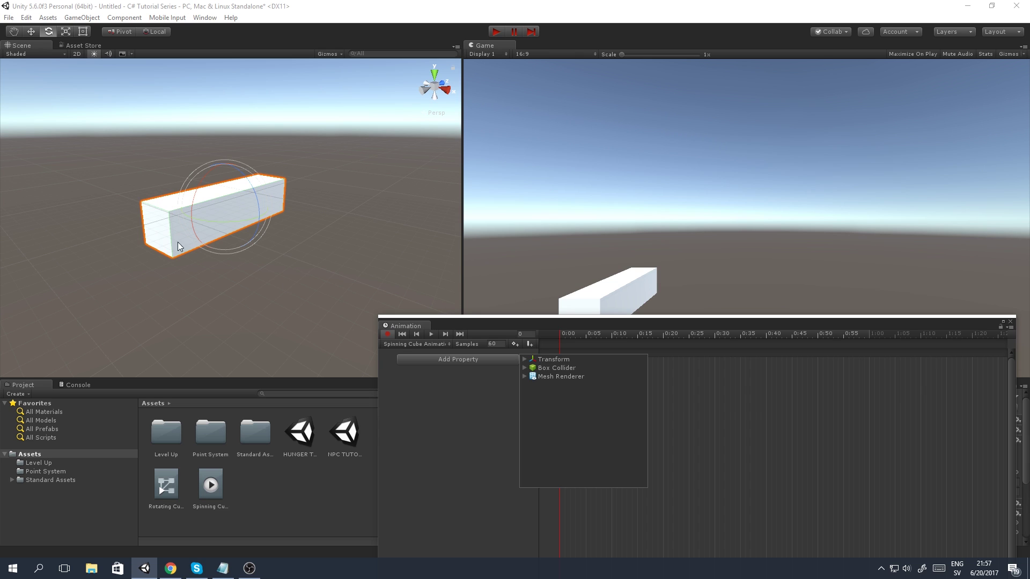
click(451, 452)
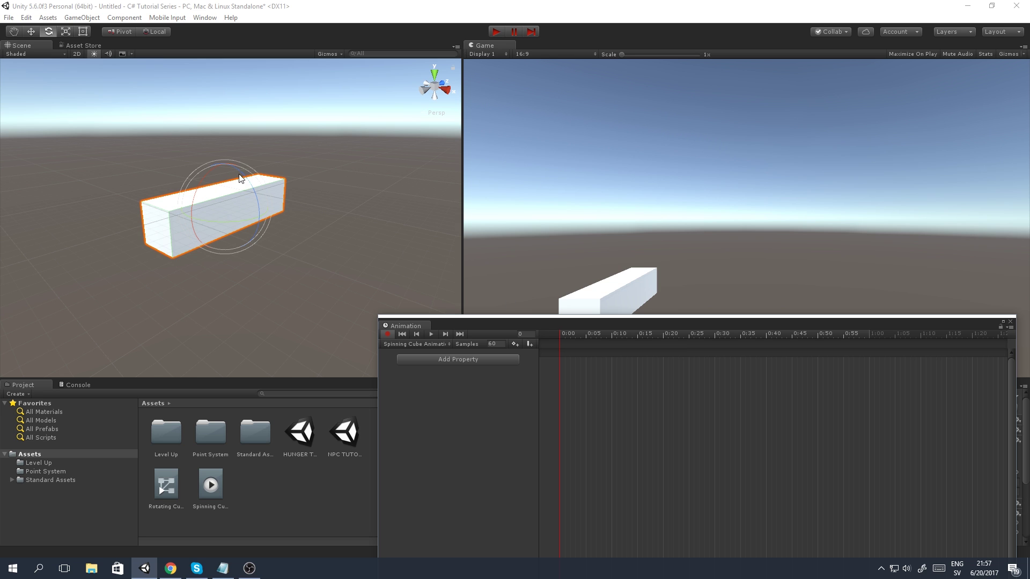
scroll(272, 185, up, 5)
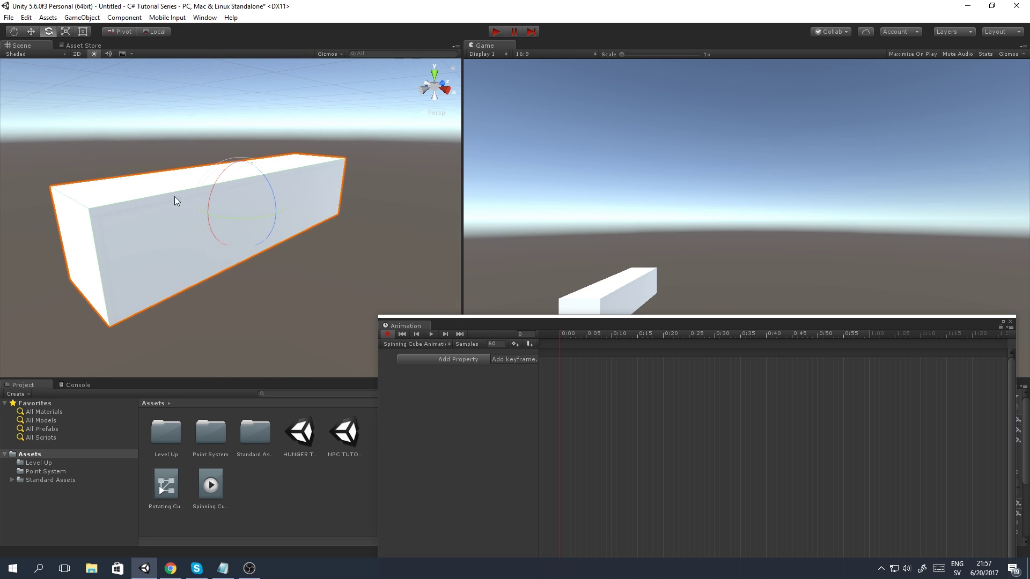
alt+drag(228, 186, 244, 173)
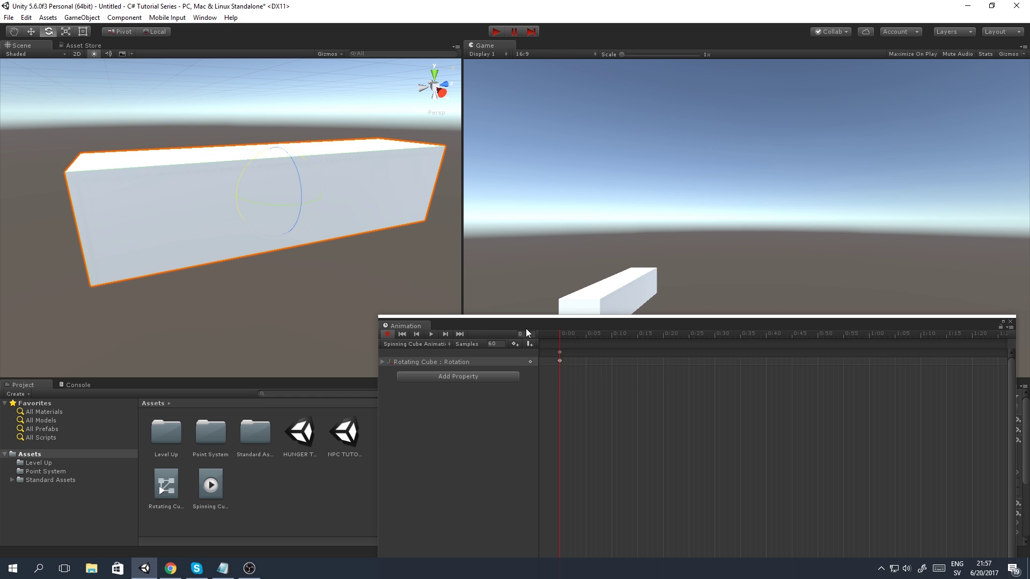
scroll(704, 394, down, 2)
scroll(626, 378, up, 3)
scroll(554, 378, up, 1)
Step: Place the playhead at 0:05 and rotate the cube about 85° around its X axis to record a second keyframe
click(638, 334)
drag(588, 345, 638, 344)
scroll(706, 391, down, 3)
scroll(707, 393, down, 5)
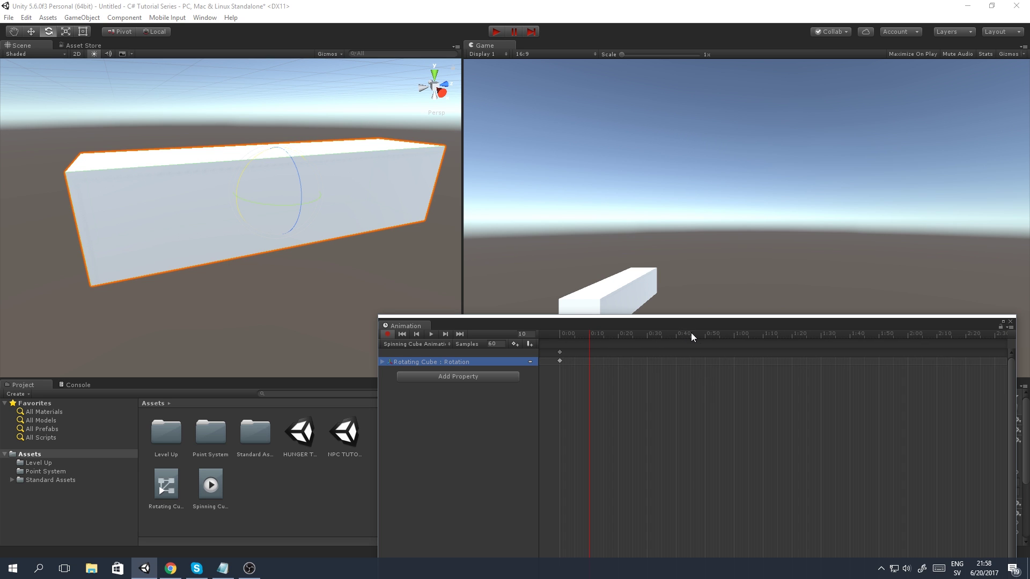
scroll(590, 392, up, 5)
drag(668, 321, 633, 266)
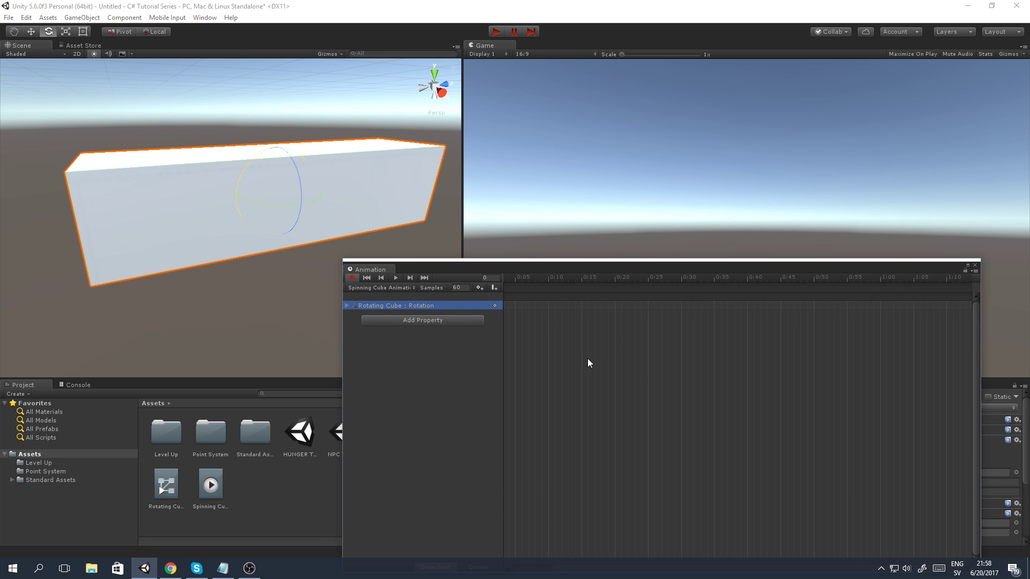
drag(567, 248, 553, 204)
drag(587, 510, 511, 497)
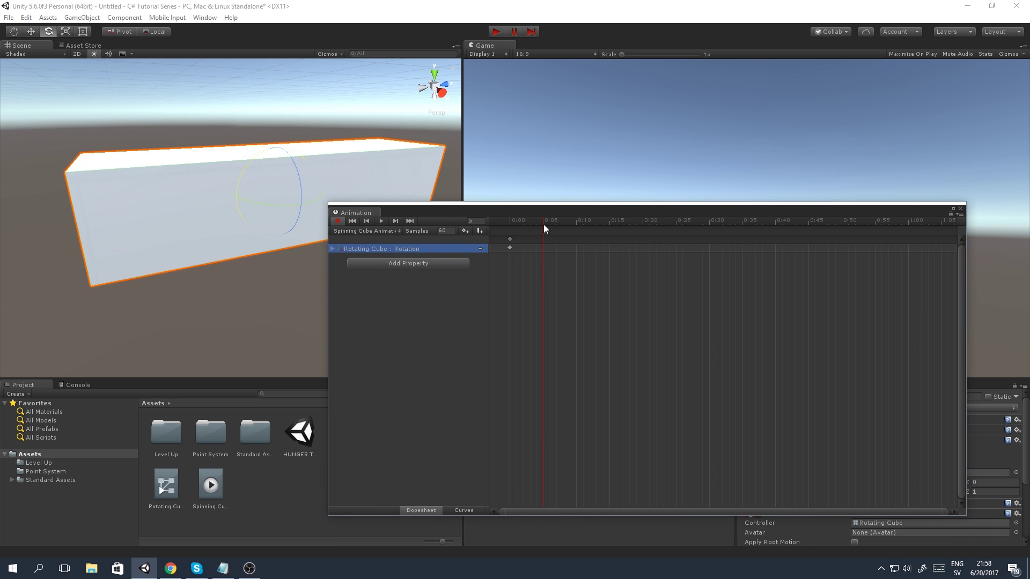
drag(540, 218, 542, 275)
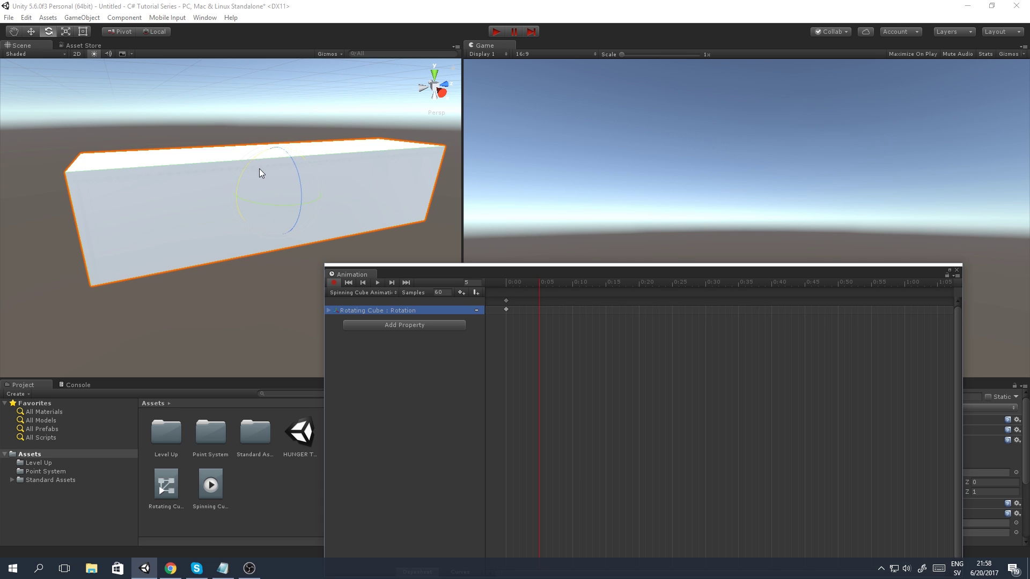
drag(249, 168, 448, 182)
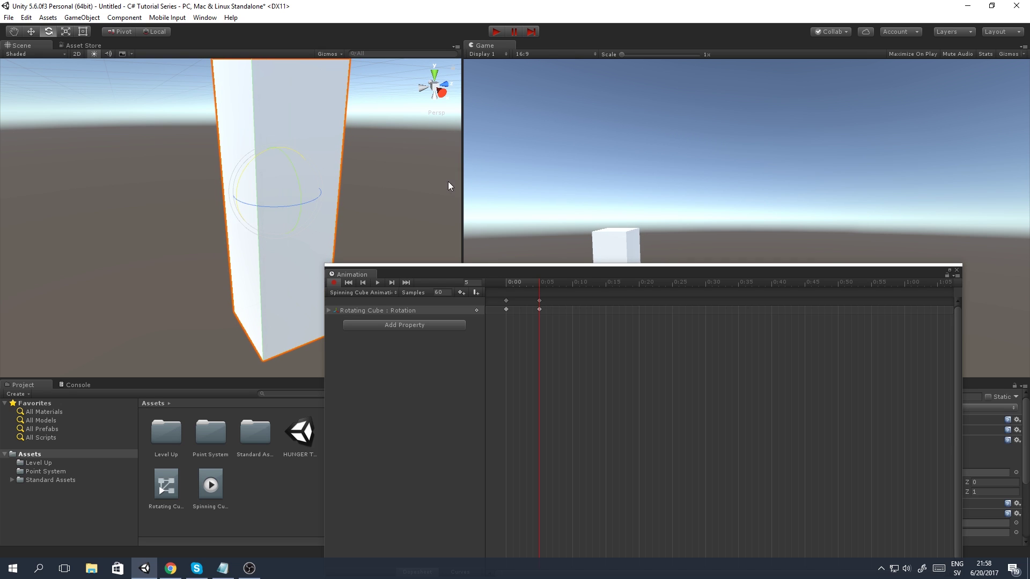
Step: Expand the cube's Rotation property and set Rotation.x to 90 on the 0:05 keyframe
click(330, 313)
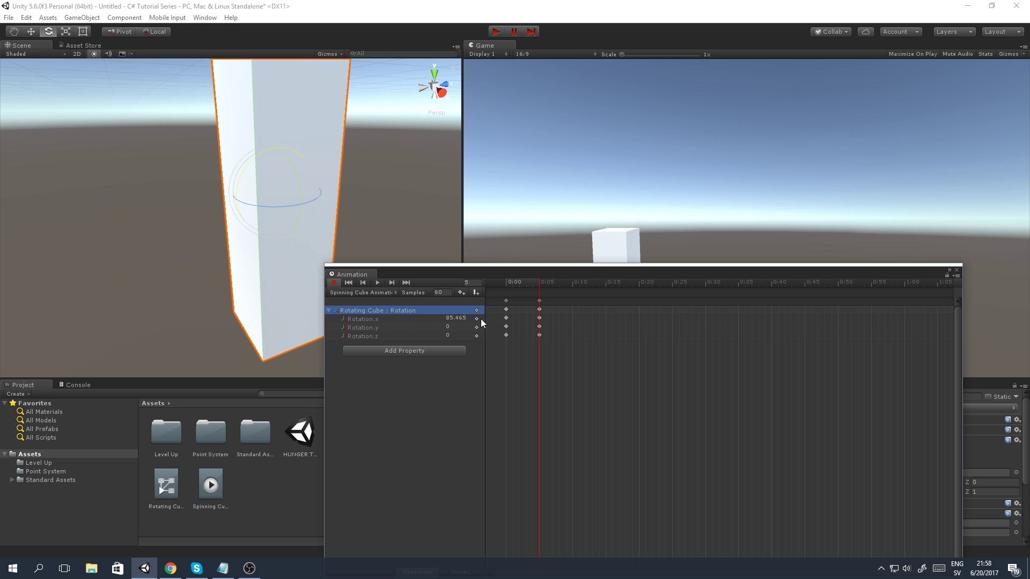
click(461, 320)
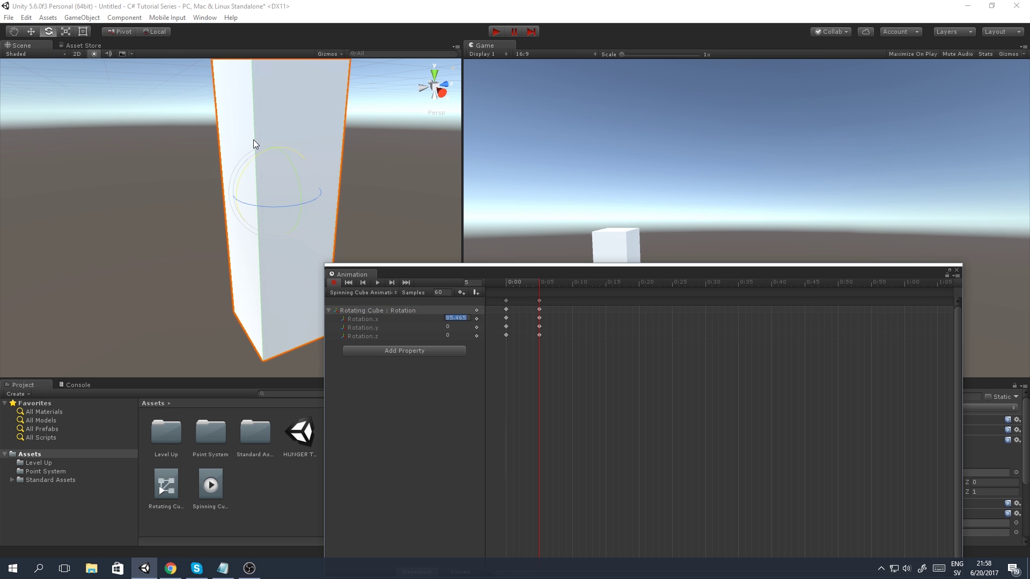
drag(250, 175, 252, 182)
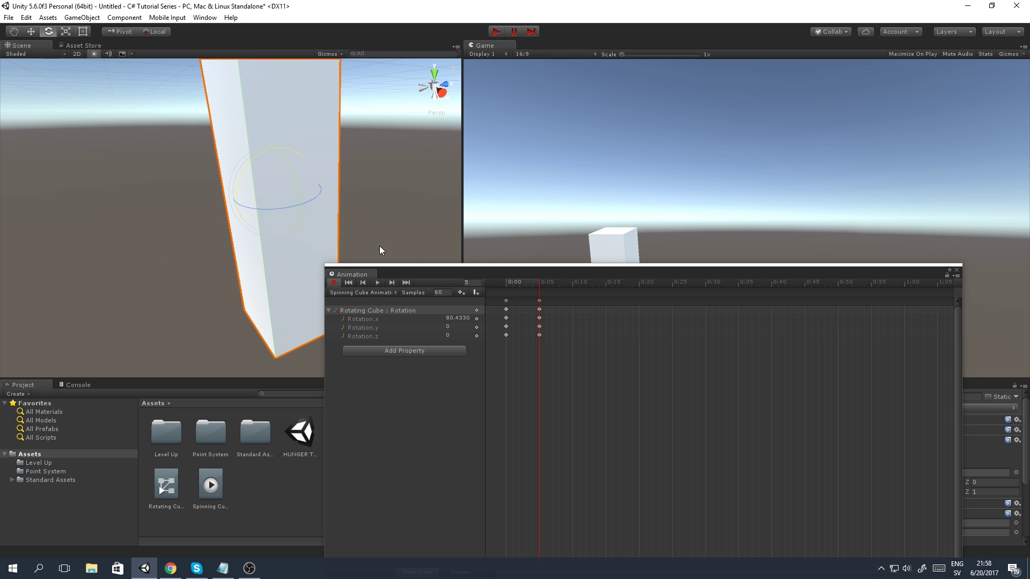
click(462, 317)
text(90)
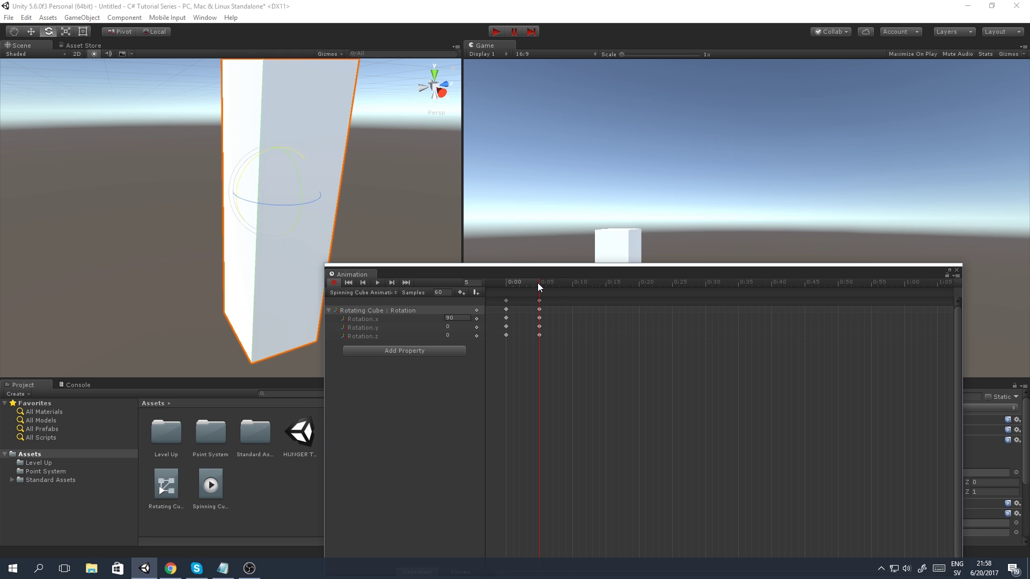
Step: Return the playhead to frame 0 and preview the cube's rotation clip, stopping playback at the end
drag(537, 282, 469, 300)
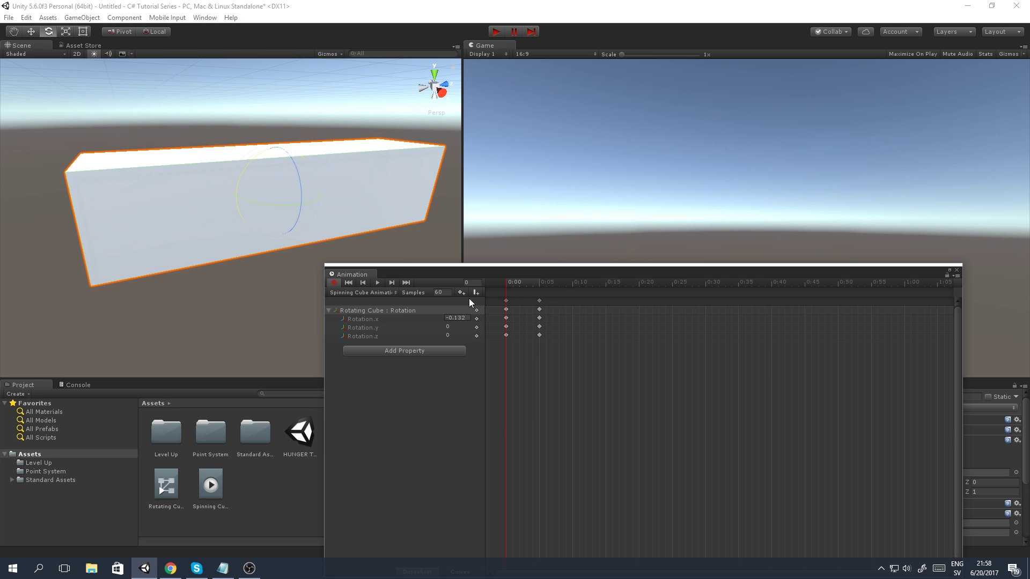
click(378, 282)
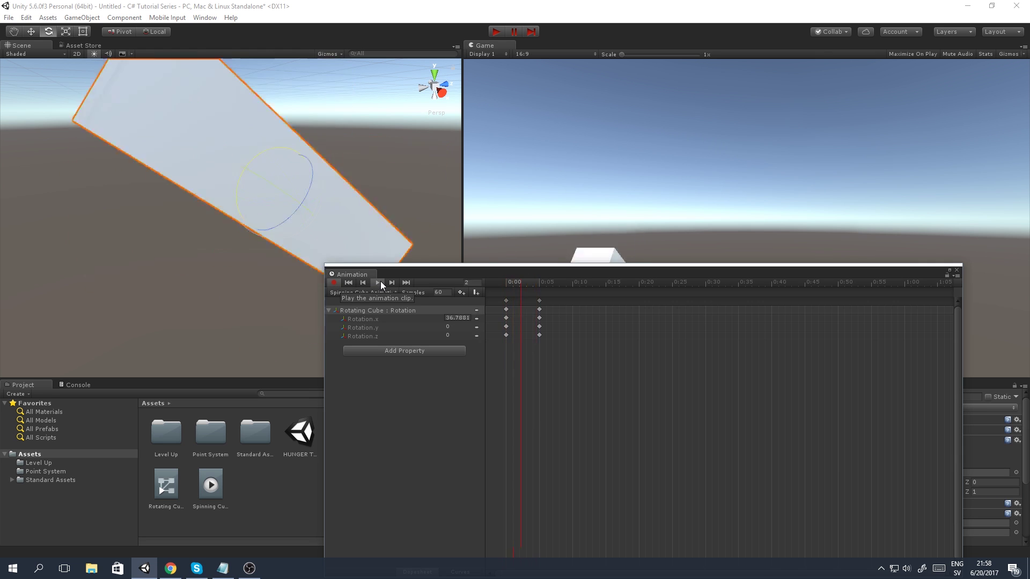
scroll(545, 349, up, 4)
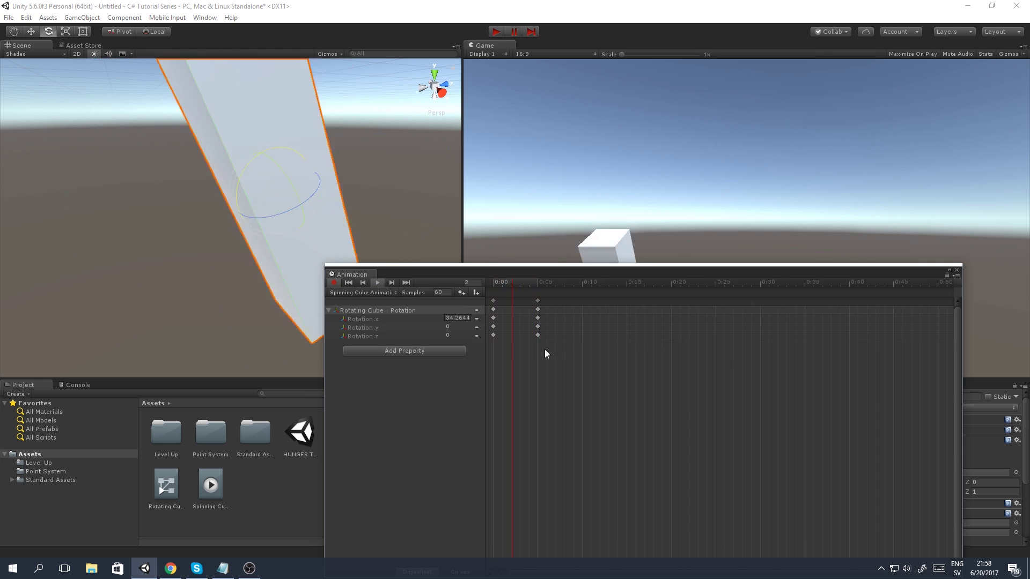
click(378, 283)
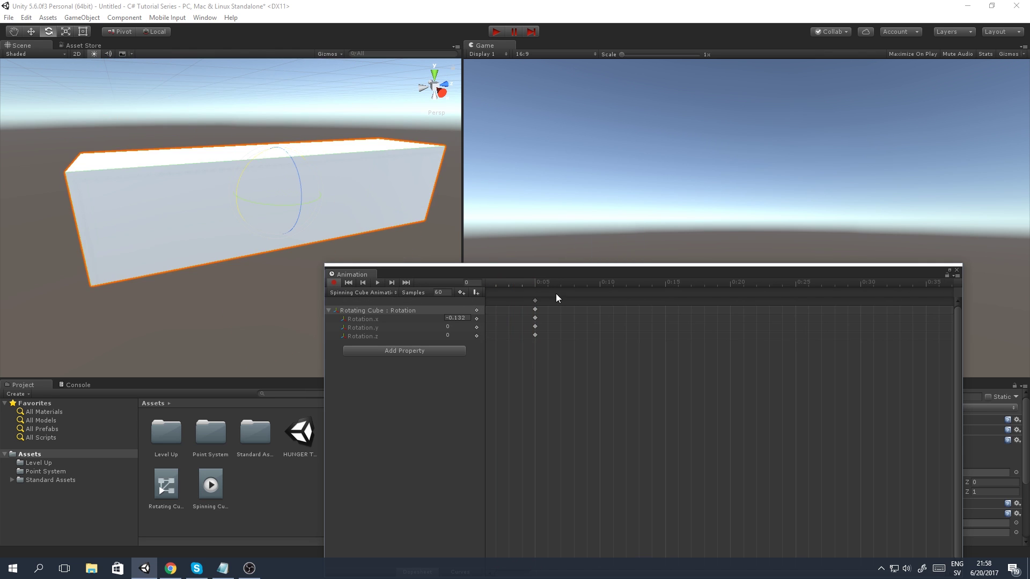
Step: Shift the ending rotation keyframe from 0:05 to 0:30 and preview the slower animation
click(535, 301)
drag(540, 300, 559, 301)
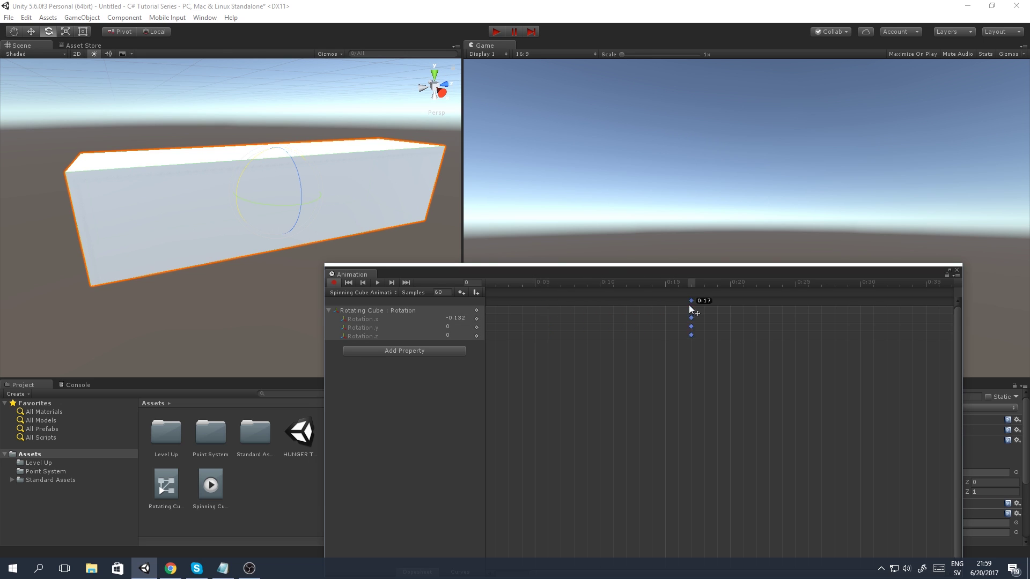
drag(869, 312, 864, 311)
scroll(803, 369, down, 4)
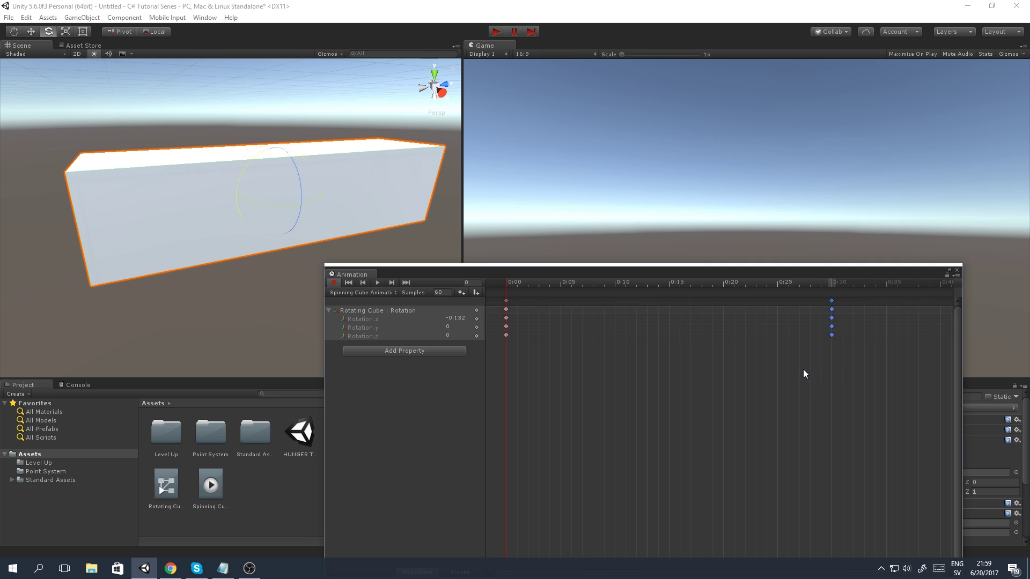
click(377, 282)
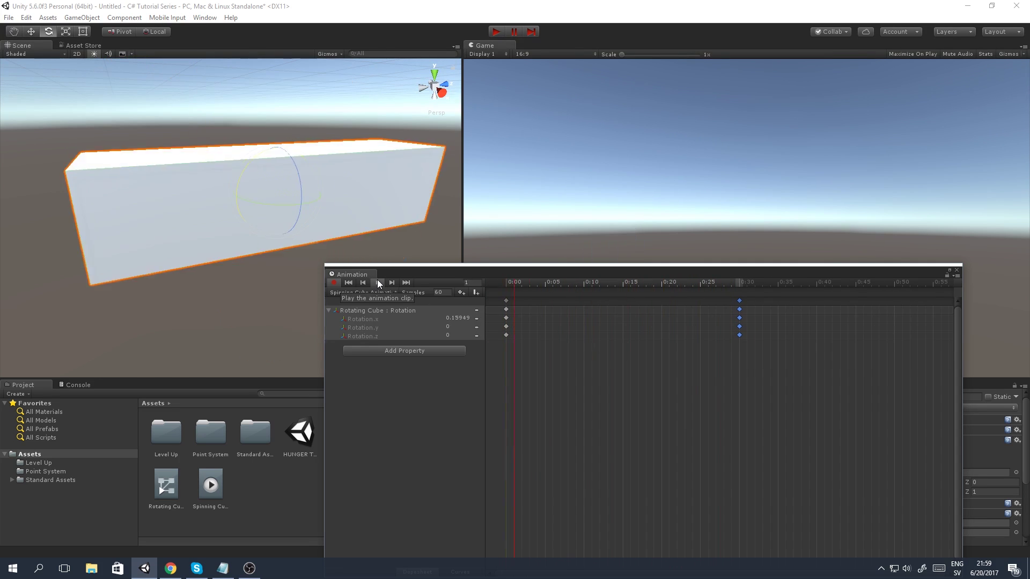
click(378, 283)
Step: Move the ending rotation keyframe out to 0:50 and play the clip
scroll(780, 316, down, 3)
scroll(764, 320, down, 2)
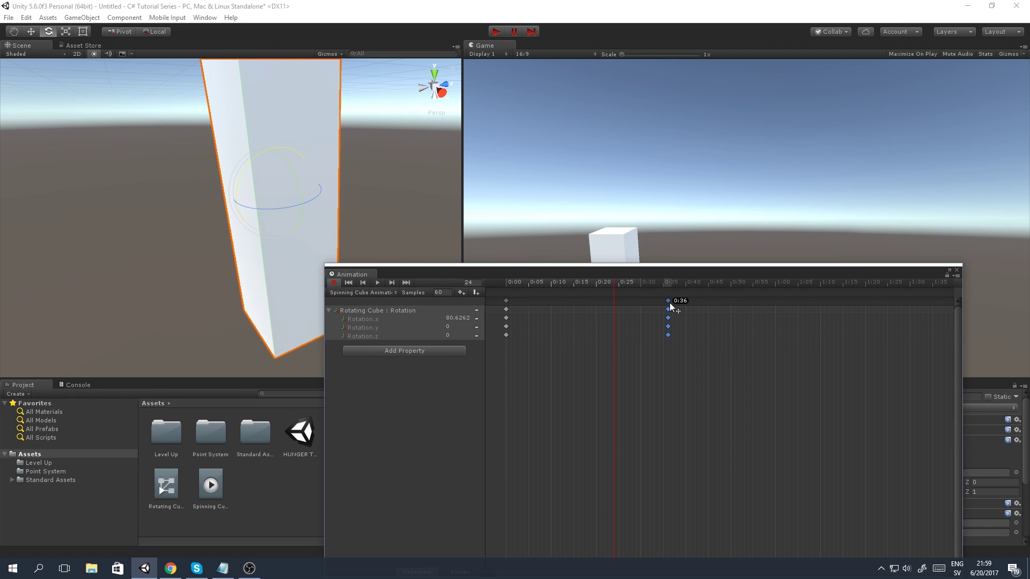
drag(716, 304, 730, 304)
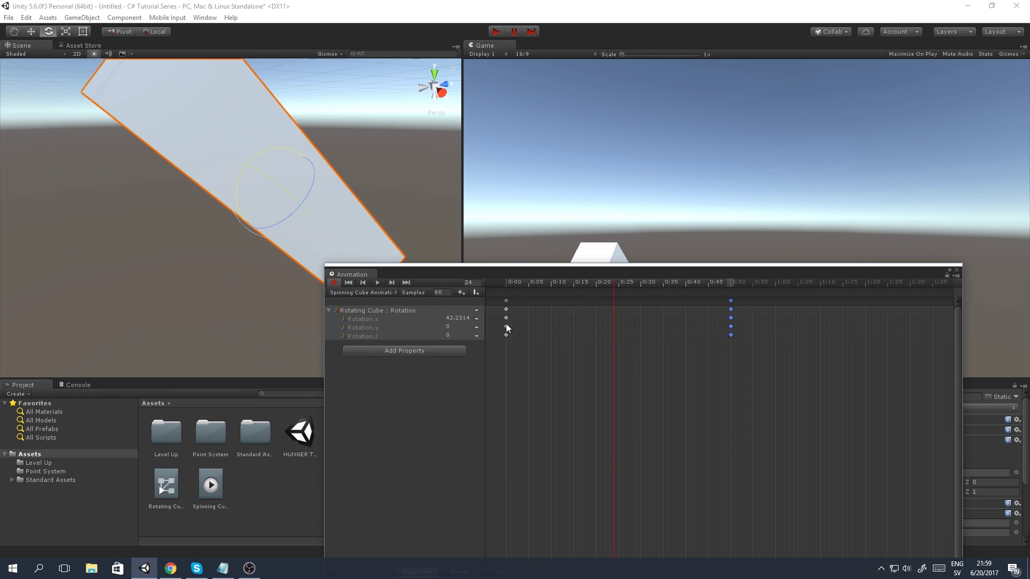
click(378, 283)
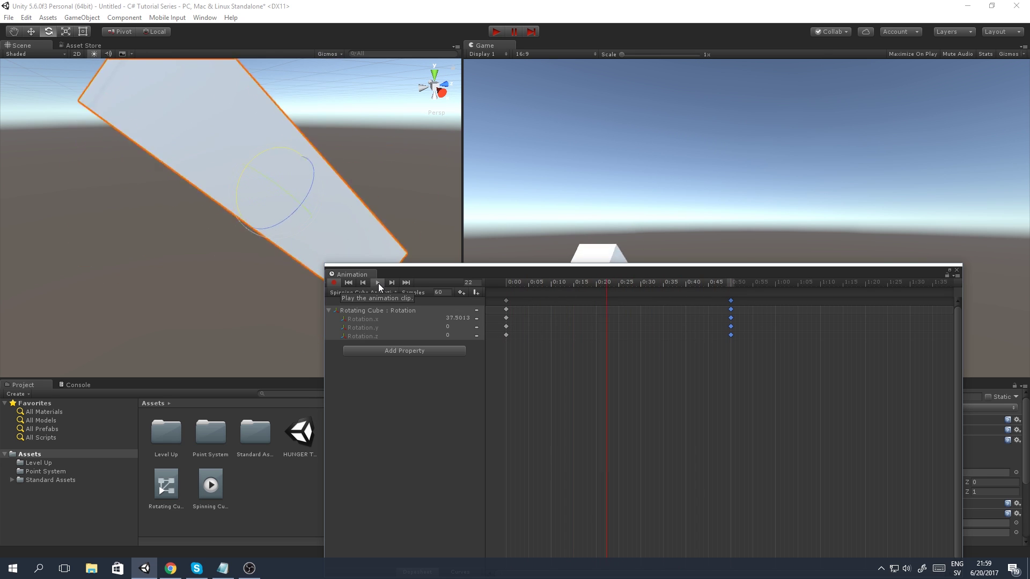